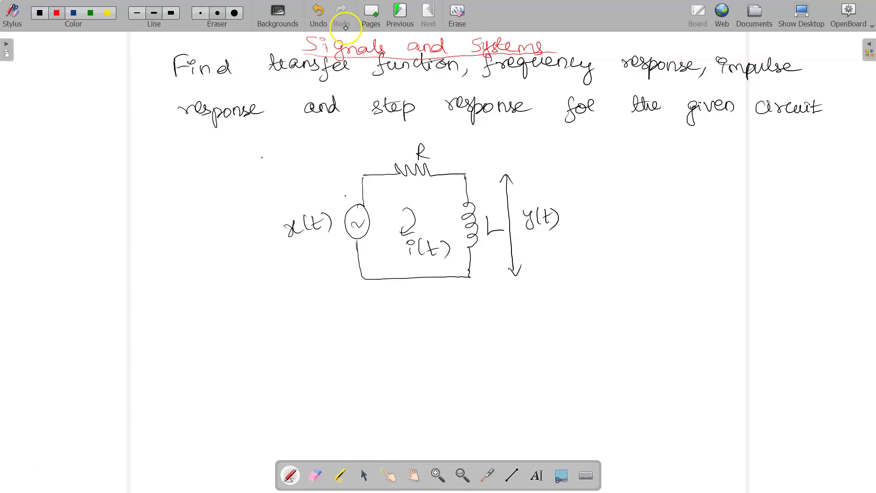
# Step: Add a new blank page after the RL circuit problem page
pyautogui.click(371, 16)
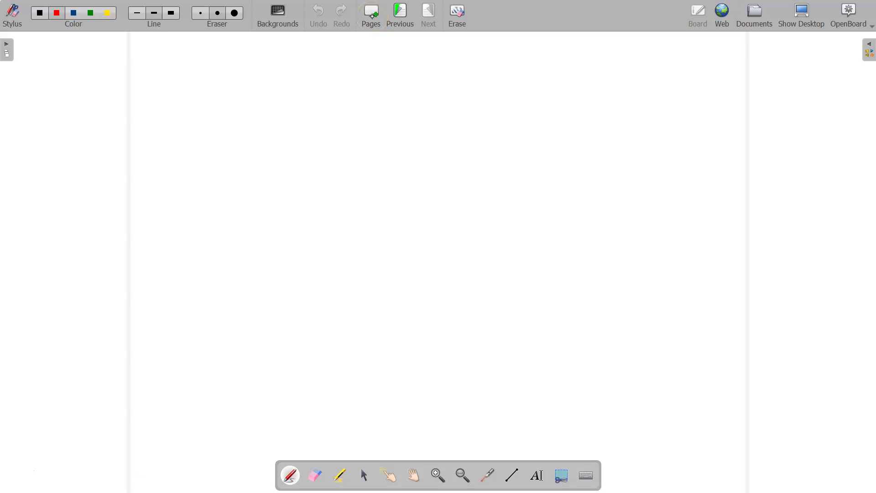
# Step: Draw the red RL circuit loop with sine source x(t) and resistor R
pyautogui.click(247, 198)
pyautogui.moveTo(111, 58)
pyautogui.mouseDown()
pyautogui.moveTo(119, 104)
pyautogui.moveTo(114, 96)
pyautogui.moveTo(122, 94)
pyautogui.mouseUp()
pyautogui.moveTo(69, 102); pyautogui.dragTo(64, 112)
pyautogui.moveTo(77, 96)
pyautogui.mouseDown()
pyautogui.moveTo(79, 108)
pyautogui.moveTo(90, 106)
pyautogui.mouseUp()
pyautogui.moveTo(99, 97); pyautogui.dragTo(97, 106)
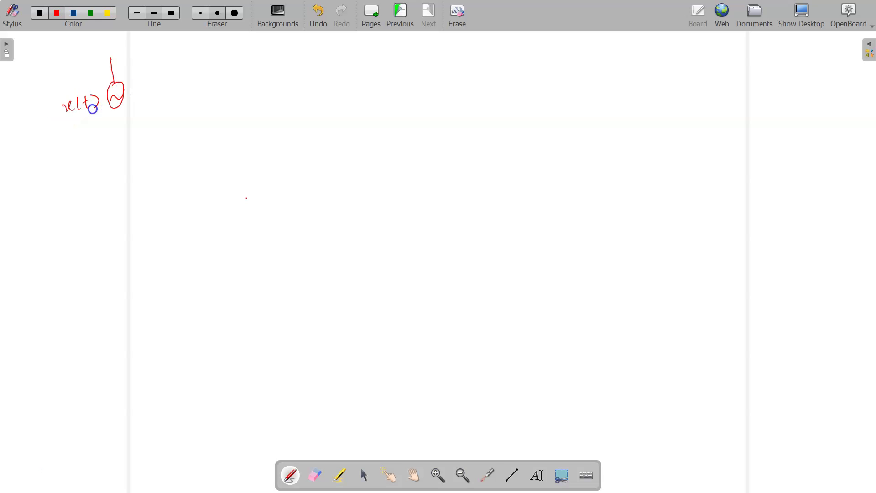
pyautogui.moveTo(112, 63)
pyautogui.mouseDown()
pyautogui.moveTo(192, 58)
pyautogui.moveTo(200, 85)
pyautogui.moveTo(192, 100)
pyautogui.moveTo(195, 138)
pyautogui.moveTo(147, 148)
pyautogui.moveTo(114, 137)
pyautogui.moveTo(114, 107)
pyautogui.mouseUp()
pyautogui.moveTo(152, 51)
pyautogui.mouseDown()
pyautogui.moveTo(160, 39)
pyautogui.moveTo(169, 53)
pyautogui.mouseUp()
# Step: Label the inductor L and mark the output y(t) across it with an arrow
pyautogui.moveTo(213, 99); pyautogui.dragTo(224, 104)
pyautogui.moveTo(237, 61); pyautogui.dragTo(247, 128)
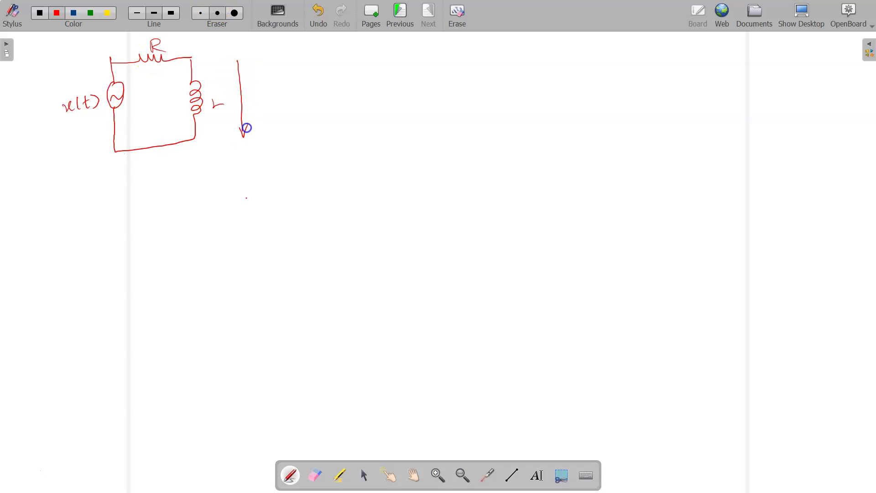
pyautogui.moveTo(232, 62)
pyautogui.mouseDown()
pyautogui.moveTo(245, 67)
pyautogui.moveTo(258, 102)
pyautogui.moveTo(270, 98)
pyautogui.mouseUp()
pyautogui.moveTo(275, 82)
pyautogui.mouseDown()
pyautogui.moveTo(280, 95)
pyautogui.moveTo(280, 86)
pyautogui.mouseUp()
pyautogui.moveTo(285, 82); pyautogui.dragTo(287, 99)
# Step: Add the loop current arrow labelled i(t)
pyautogui.moveTo(145, 92); pyautogui.dragTo(157, 109)
pyautogui.moveTo(141, 119); pyautogui.dragTo(151, 133)
pyautogui.click(141, 119)
pyautogui.moveTo(160, 119)
pyautogui.mouseDown()
pyautogui.moveTo(166, 130)
pyautogui.moveTo(167, 121)
pyautogui.mouseUp()
pyautogui.moveTo(170, 119); pyautogui.dragTo(172, 134)
# Step: Write 'Apply' beside the circuit
pyautogui.click(455, 158)
pyautogui.moveTo(338, 67)
pyautogui.mouseDown()
pyautogui.moveTo(340, 56)
pyautogui.moveTo(344, 67)
pyautogui.moveTo(370, 64)
pyautogui.mouseUp()
pyautogui.moveTo(373, 53)
pyautogui.mouseDown()
pyautogui.moveTo(385, 76)
pyautogui.moveTo(439, 56)
pyautogui.moveTo(451, 67)
pyautogui.mouseUp()
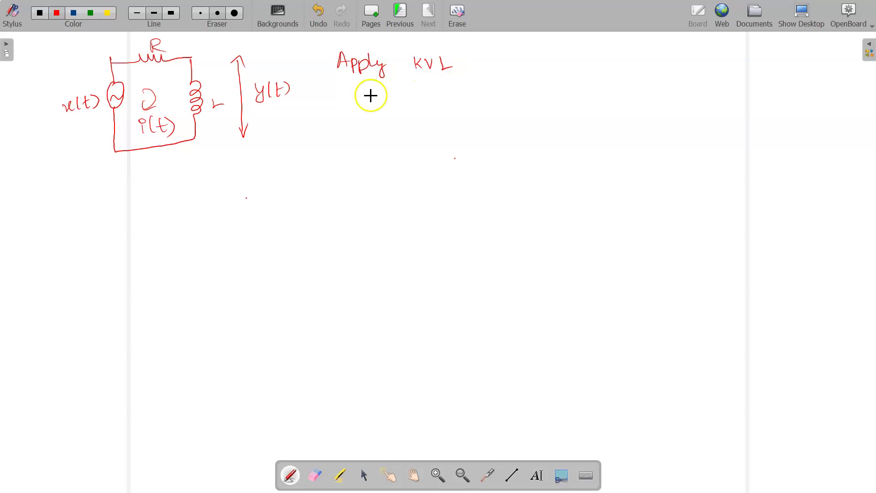
# Step: Write the KVL equation x(t) = Ri(t) + L di(t)/dt
pyautogui.moveTo(354, 99); pyautogui.dragTo(378, 111)
pyautogui.moveTo(373, 101); pyautogui.dragTo(384, 102)
pyautogui.moveTo(387, 97)
pyautogui.mouseDown()
pyautogui.moveTo(392, 110)
pyautogui.moveTo(416, 103)
pyautogui.mouseUp()
pyautogui.moveTo(405, 109); pyautogui.dragTo(463, 112)
pyautogui.click(451, 99)
pyautogui.moveTo(473, 95)
pyautogui.mouseDown()
pyautogui.moveTo(475, 111)
pyautogui.moveTo(480, 101)
pyautogui.mouseUp()
pyautogui.moveTo(485, 95)
pyautogui.mouseDown()
pyautogui.moveTo(537, 108)
pyautogui.moveTo(552, 95)
pyautogui.moveTo(548, 108)
pyautogui.moveTo(572, 110)
pyautogui.mouseUp()
pyautogui.moveTo(580, 93)
pyautogui.mouseDown()
pyautogui.moveTo(583, 108)
pyautogui.moveTo(586, 98)
pyautogui.mouseUp()
pyautogui.moveTo(590, 92); pyautogui.dragTo(593, 109)
pyautogui.moveTo(544, 124)
pyautogui.mouseDown()
pyautogui.moveTo(593, 121)
pyautogui.moveTo(572, 127)
pyautogui.moveTo(578, 144)
pyautogui.moveTo(591, 133)
pyautogui.mouseUp()
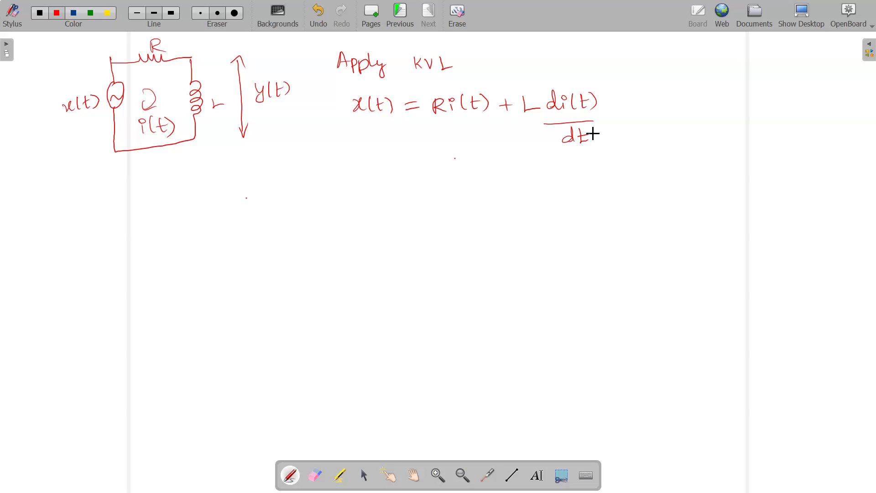
# Step: Tag the equation (1) and draw a vertical divider to its right
pyautogui.click(726, 264)
pyautogui.moveTo(580, 158); pyautogui.dragTo(603, 150)
pyautogui.moveTo(631, 45); pyautogui.dragTo(635, 189)
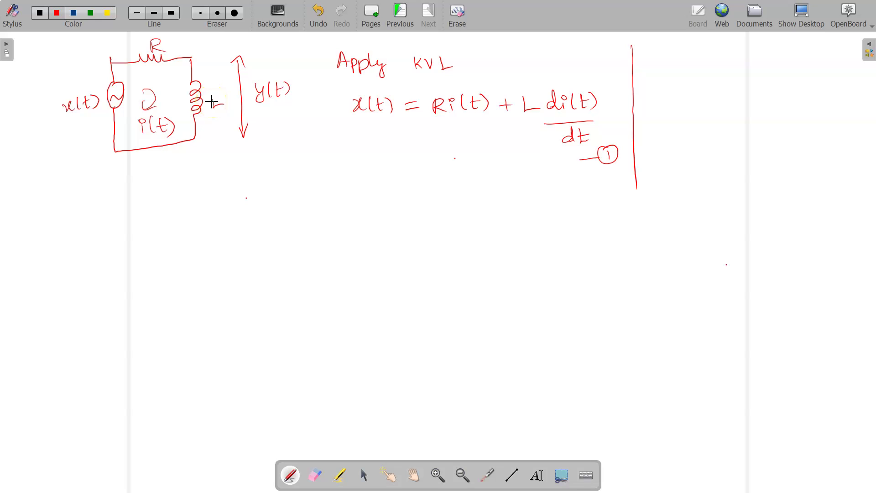
pyautogui.moveTo(800, 186); pyautogui.dragTo(807, 190)
# Step: Erase the stray red marks right of the divider
pyautogui.click(780, 191)
pyautogui.moveTo(655, 182); pyautogui.dragTo(673, 185)
pyautogui.hotkey('ctrl', 'e')
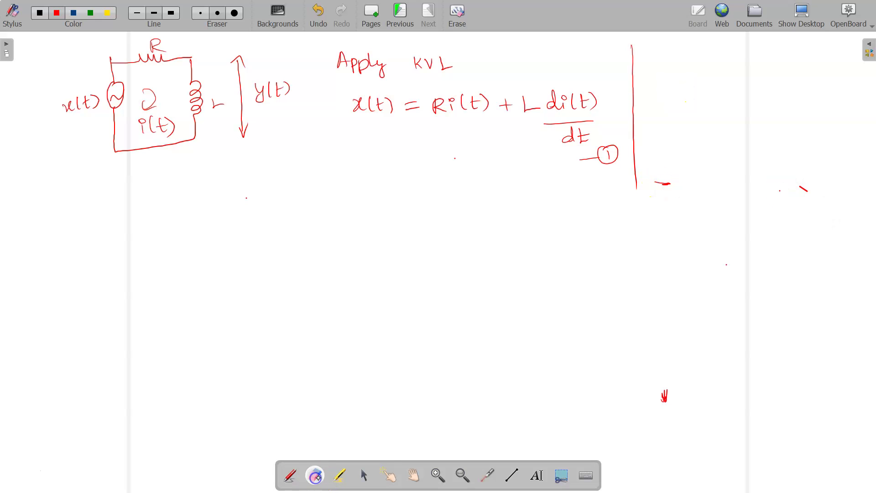
pyautogui.moveTo(781, 207)
pyautogui.mouseDown()
pyautogui.moveTo(751, 182)
pyautogui.moveTo(669, 188)
pyautogui.mouseUp()
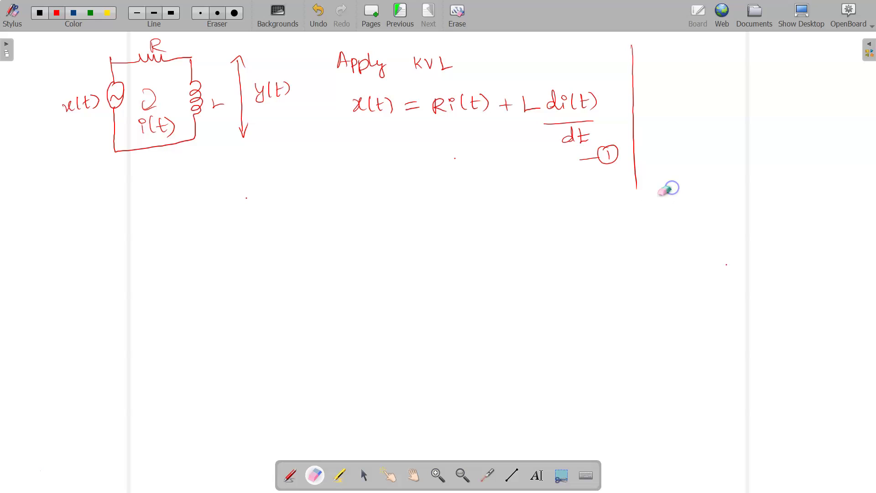
pyautogui.click(289, 475)
# Step: Write y(t) = L di(t)/dt right of the divider, tagged (2)
pyautogui.moveTo(741, 171); pyautogui.dragTo(750, 173)
pyautogui.moveTo(654, 81)
pyautogui.mouseDown()
pyautogui.moveTo(665, 104)
pyautogui.moveTo(680, 97)
pyautogui.mouseUp()
pyautogui.moveTo(689, 80)
pyautogui.mouseDown()
pyautogui.moveTo(689, 101)
pyautogui.moveTo(724, 90)
pyautogui.moveTo(770, 95)
pyautogui.moveTo(749, 92)
pyautogui.moveTo(766, 95)
pyautogui.moveTo(779, 78)
pyautogui.moveTo(800, 94)
pyautogui.mouseUp()
pyautogui.moveTo(811, 76)
pyautogui.mouseDown()
pyautogui.moveTo(813, 94)
pyautogui.moveTo(819, 83)
pyautogui.mouseUp()
pyautogui.moveTo(825, 77); pyautogui.dragTo(828, 94)
pyautogui.moveTo(778, 108)
pyautogui.mouseDown()
pyautogui.moveTo(829, 109)
pyautogui.moveTo(808, 128)
pyautogui.moveTo(817, 128)
pyautogui.mouseUp()
pyautogui.moveTo(810, 119); pyautogui.dragTo(824, 117)
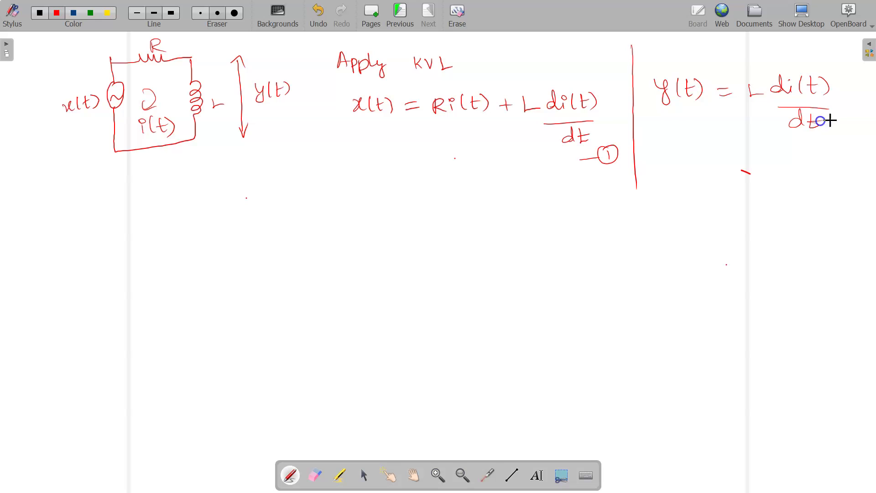
pyautogui.moveTo(817, 153)
pyautogui.mouseDown()
pyautogui.moveTo(850, 160)
pyautogui.moveTo(838, 165)
pyautogui.moveTo(833, 146)
pyautogui.mouseUp()
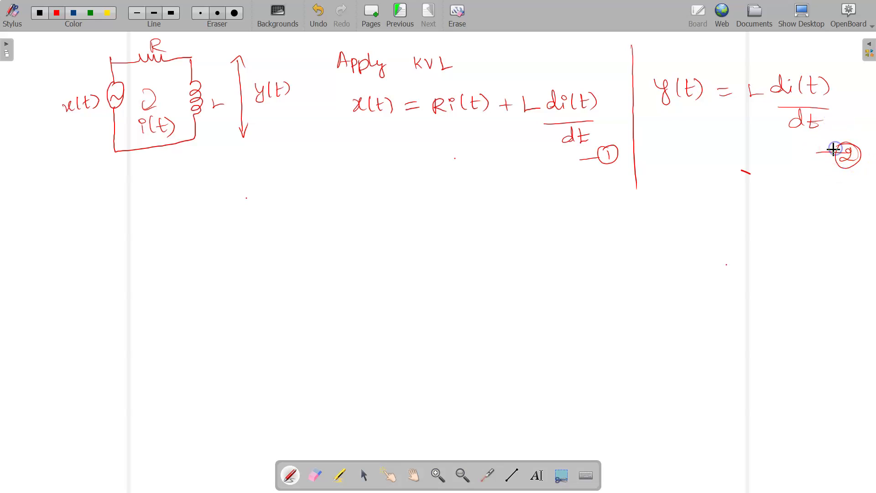
# Step: Begin writing 'Apply L.T' under the circuit
pyautogui.moveTo(253, 216); pyautogui.dragTo(265, 206)
pyautogui.moveTo(270, 218)
pyautogui.mouseDown()
pyautogui.moveTo(274, 203)
pyautogui.moveTo(282, 203)
pyautogui.moveTo(278, 211)
pyautogui.mouseUp()
pyautogui.moveTo(291, 201); pyautogui.dragTo(302, 223)
pyautogui.moveTo(331, 194)
pyautogui.mouseDown()
pyautogui.moveTo(347, 206)
pyautogui.moveTo(367, 192)
pyautogui.moveTo(359, 208)
pyautogui.mouseUp()
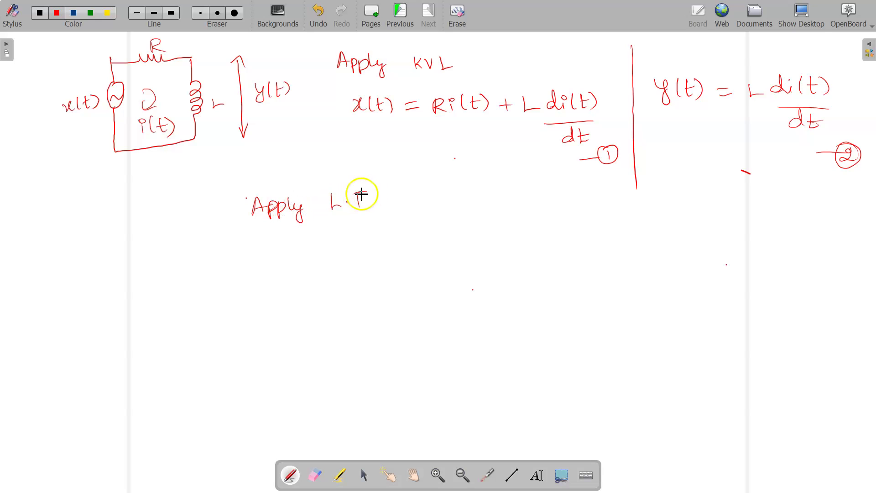
# Step: Write the heading 'Apply L.T' right of the divider
pyautogui.moveTo(676, 195)
pyautogui.mouseDown()
pyautogui.moveTo(684, 186)
pyautogui.moveTo(725, 189)
pyautogui.moveTo(729, 206)
pyautogui.mouseUp()
pyautogui.moveTo(778, 178)
pyautogui.mouseDown()
pyautogui.moveTo(788, 194)
pyautogui.moveTo(813, 180)
pyautogui.mouseUp()
pyautogui.click(794, 188)
pyautogui.moveTo(809, 181); pyautogui.dragTo(804, 196)
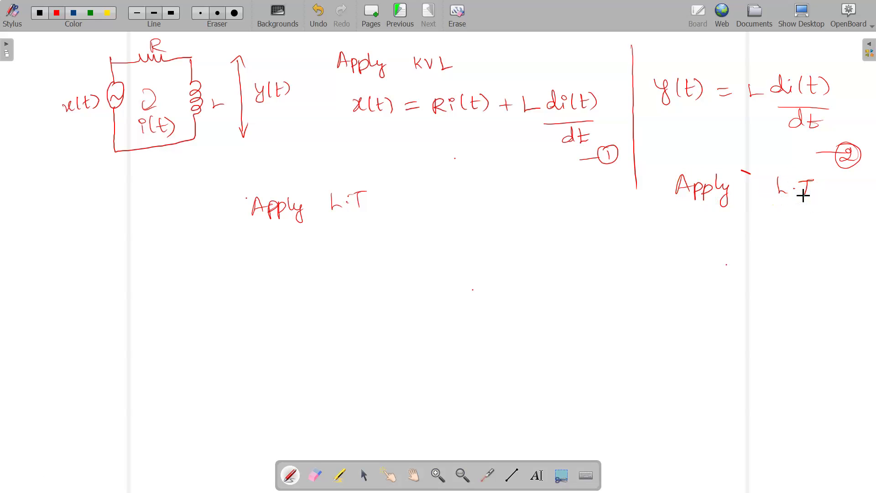
# Step: Write X(S) = RI(S) + LSI(S) under the left heading
pyautogui.click(355, 297)
pyautogui.moveTo(291, 242)
pyautogui.mouseDown()
pyautogui.moveTo(304, 261)
pyautogui.moveTo(292, 261)
pyautogui.moveTo(361, 252)
pyautogui.mouseUp()
pyautogui.moveTo(348, 259); pyautogui.dragTo(409, 260)
pyautogui.moveTo(416, 245)
pyautogui.mouseDown()
pyautogui.moveTo(413, 260)
pyautogui.moveTo(438, 260)
pyautogui.mouseUp()
pyautogui.moveTo(458, 246)
pyautogui.mouseDown()
pyautogui.moveTo(460, 254)
pyautogui.moveTo(545, 251)
pyautogui.mouseUp()
pyautogui.moveTo(558, 234); pyautogui.dragTo(553, 256)
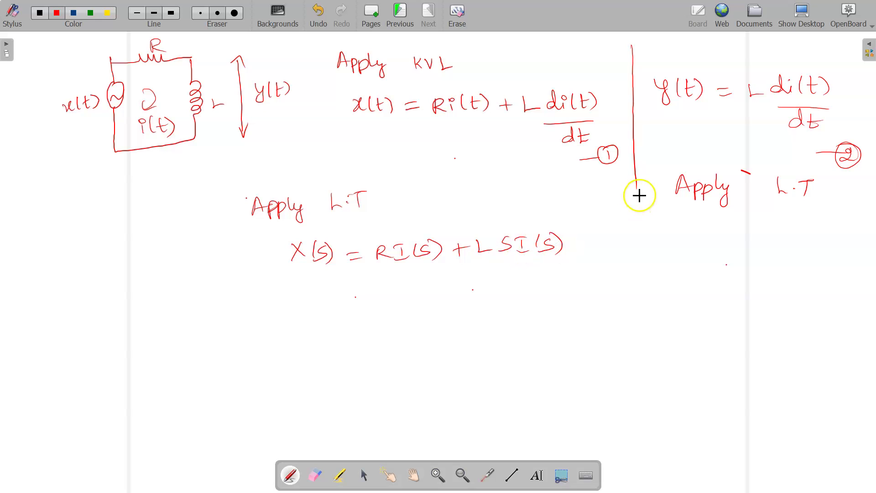
# Step: Extend the divider downward and write Y(S) = LSI(S) on the right
pyautogui.moveTo(638, 185); pyautogui.dragTo(646, 307)
pyautogui.moveTo(673, 238); pyautogui.dragTo(683, 249)
pyautogui.moveTo(689, 239)
pyautogui.mouseDown()
pyautogui.moveTo(682, 263)
pyautogui.moveTo(751, 254)
pyautogui.mouseUp()
pyautogui.moveTo(738, 261)
pyautogui.mouseDown()
pyautogui.moveTo(786, 264)
pyautogui.moveTo(821, 247)
pyautogui.mouseUp()
pyautogui.moveTo(811, 248); pyautogui.dragTo(811, 261)
pyautogui.moveTo(804, 263); pyautogui.dragTo(818, 261)
pyautogui.moveTo(838, 247); pyautogui.dragTo(834, 262)
pyautogui.moveTo(846, 248)
pyautogui.mouseDown()
pyautogui.moveTo(839, 261)
pyautogui.moveTo(847, 261)
pyautogui.mouseUp()
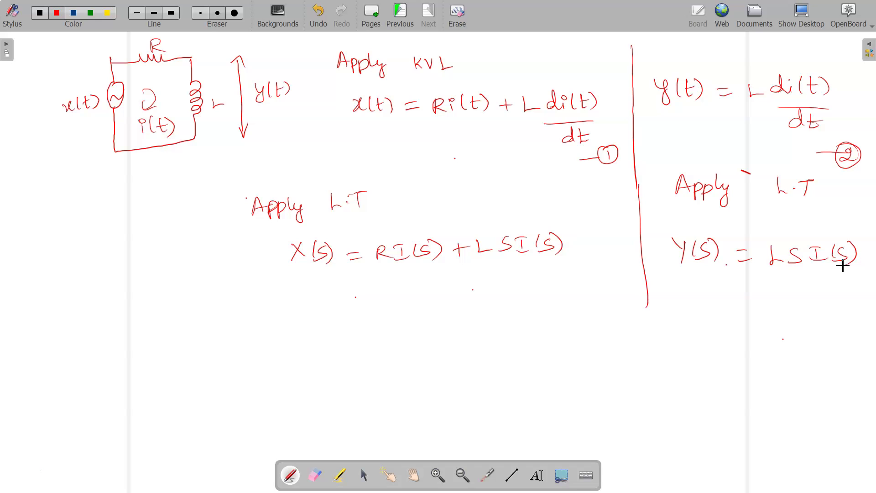
# Step: Write the factored line X(s) = [R + LS] I(s) below
pyautogui.moveTo(254, 358); pyautogui.dragTo(265, 358)
pyautogui.moveTo(365, 296); pyautogui.dragTo(380, 296)
pyautogui.moveTo(366, 302); pyautogui.dragTo(450, 296)
pyautogui.moveTo(441, 292)
pyautogui.mouseDown()
pyautogui.moveTo(441, 303)
pyautogui.moveTo(472, 302)
pyautogui.moveTo(486, 313)
pyautogui.mouseUp()
pyautogui.moveTo(415, 281); pyautogui.dragTo(420, 315)
pyautogui.moveTo(518, 290); pyautogui.dragTo(529, 289)
pyautogui.moveTo(523, 290); pyautogui.dragTo(523, 305)
pyautogui.moveTo(518, 306); pyautogui.dragTo(539, 304)
pyautogui.moveTo(552, 293)
pyautogui.mouseDown()
pyautogui.moveTo(550, 305)
pyautogui.moveTo(562, 308)
pyautogui.mouseUp()
pyautogui.moveTo(308, 296); pyautogui.dragTo(318, 314)
pyautogui.moveTo(318, 296); pyautogui.dragTo(307, 315)
pyautogui.moveTo(329, 297); pyautogui.dragTo(332, 310)
pyautogui.moveTo(343, 301); pyautogui.dragTo(340, 319)
# Step: Rewrite Y(S) = LSI(S) on the line below on the right
pyautogui.click(791, 427)
pyautogui.moveTo(684, 286); pyautogui.dragTo(691, 300)
pyautogui.moveTo(698, 287)
pyautogui.mouseDown()
pyautogui.moveTo(690, 308)
pyautogui.moveTo(705, 307)
pyautogui.mouseUp()
pyautogui.moveTo(720, 288); pyautogui.dragTo(715, 307)
pyautogui.moveTo(724, 287)
pyautogui.mouseDown()
pyautogui.moveTo(727, 310)
pyautogui.moveTo(760, 300)
pyautogui.mouseUp()
pyautogui.moveTo(748, 307); pyautogui.dragTo(761, 306)
pyautogui.moveTo(774, 291); pyautogui.dragTo(781, 307)
pyautogui.moveTo(795, 296)
pyautogui.mouseDown()
pyautogui.moveTo(784, 307)
pyautogui.moveTo(808, 301)
pyautogui.moveTo(806, 310)
pyautogui.mouseUp()
pyautogui.moveTo(818, 292)
pyautogui.mouseDown()
pyautogui.moveTo(819, 312)
pyautogui.moveTo(844, 313)
pyautogui.mouseUp()
# Step: Erase the stray dash under the equations
pyautogui.hotkey('ctrl', 'e')
pyautogui.moveTo(266, 357); pyautogui.dragTo(255, 360)
pyautogui.click(290, 476)
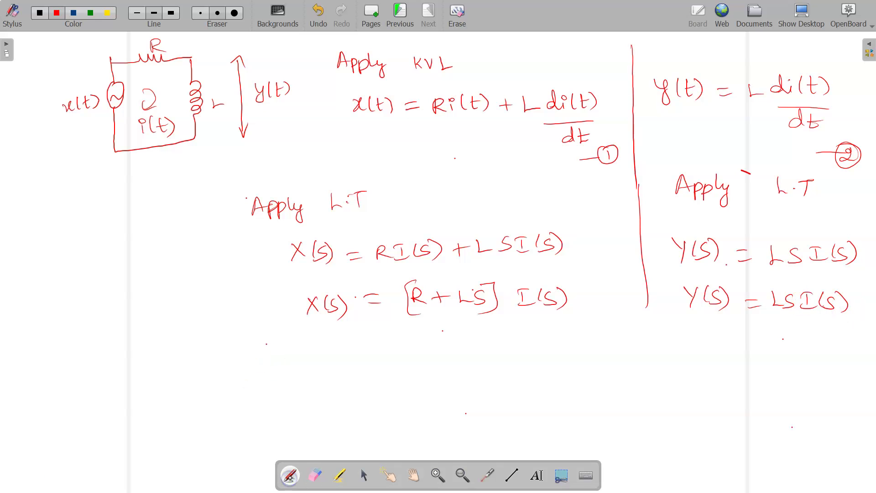
# Step: Write and underline 'Transfer function:' at the lower left
pyautogui.moveTo(153, 351)
pyautogui.mouseDown()
pyautogui.moveTo(136, 352)
pyautogui.moveTo(147, 372)
pyautogui.mouseUp()
pyautogui.moveTo(155, 364); pyautogui.dragTo(214, 374)
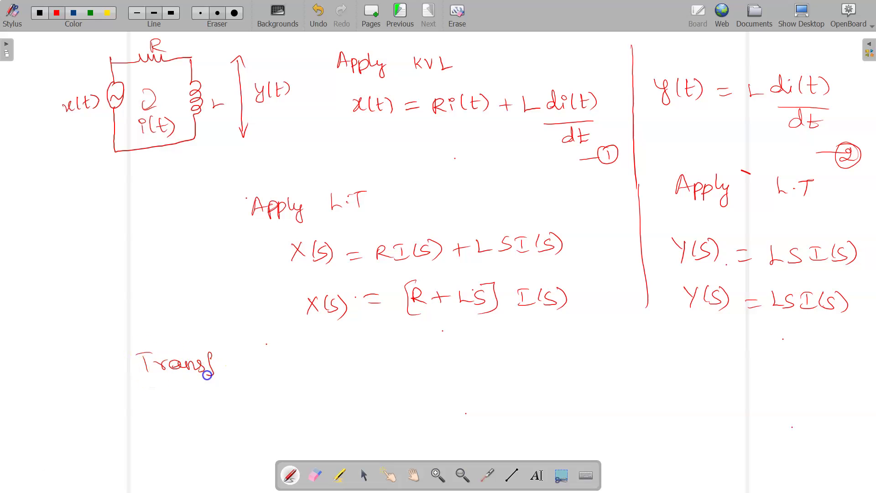
pyautogui.moveTo(279, 351)
pyautogui.mouseDown()
pyautogui.moveTo(269, 369)
pyautogui.moveTo(284, 359)
pyautogui.moveTo(305, 365)
pyautogui.moveTo(328, 362)
pyautogui.mouseUp()
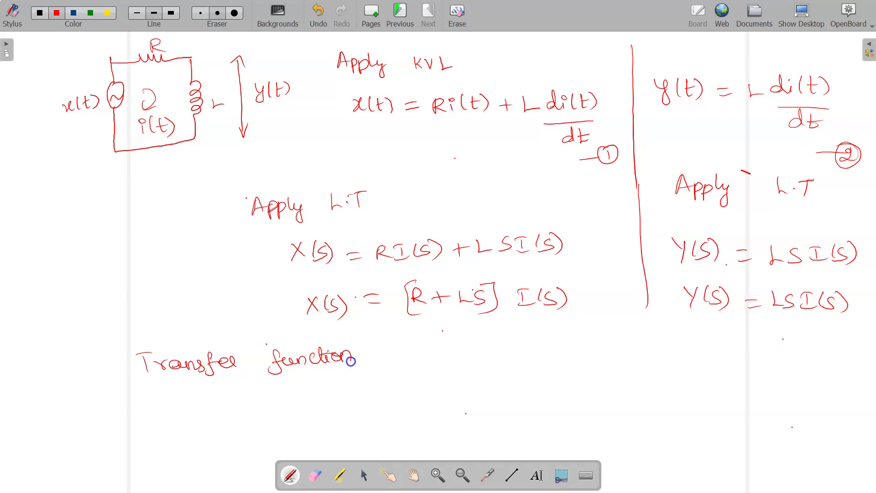
pyautogui.moveTo(147, 386)
pyautogui.mouseDown()
pyautogui.moveTo(368, 379)
pyautogui.moveTo(400, 386)
pyautogui.moveTo(397, 396)
pyautogui.mouseUp()
pyautogui.moveTo(412, 375)
pyautogui.mouseDown()
pyautogui.moveTo(420, 399)
pyautogui.moveTo(397, 420)
pyautogui.moveTo(416, 410)
pyautogui.moveTo(426, 423)
pyautogui.mouseUp()
# Step: Write Y(S)/X(S) = LSI(S)/((R+LS)I(S)) and cancel I(S) top and bottom
pyautogui.moveTo(471, 379); pyautogui.dragTo(486, 377)
pyautogui.moveTo(472, 384); pyautogui.dragTo(523, 374)
pyautogui.moveTo(540, 361)
pyautogui.mouseDown()
pyautogui.moveTo(528, 374)
pyautogui.moveTo(560, 361)
pyautogui.moveTo(597, 372)
pyautogui.mouseUp()
pyautogui.moveTo(500, 383); pyautogui.dragTo(612, 384)
pyautogui.moveTo(517, 397)
pyautogui.mouseDown()
pyautogui.moveTo(566, 406)
pyautogui.moveTo(557, 410)
pyautogui.moveTo(572, 417)
pyautogui.moveTo(502, 413)
pyautogui.mouseUp()
pyautogui.moveTo(580, 392)
pyautogui.mouseDown()
pyautogui.moveTo(583, 413)
pyautogui.moveTo(598, 411)
pyautogui.mouseUp()
pyautogui.moveTo(615, 395)
pyautogui.mouseDown()
pyautogui.moveTo(618, 412)
pyautogui.moveTo(634, 416)
pyautogui.mouseUp()
pyautogui.moveTo(635, 377); pyautogui.dragTo(594, 418)
pyautogui.moveTo(592, 343); pyautogui.dragTo(561, 381)
# Step: Start the next form: = LS over L[R/L +
pyautogui.click(677, 366)
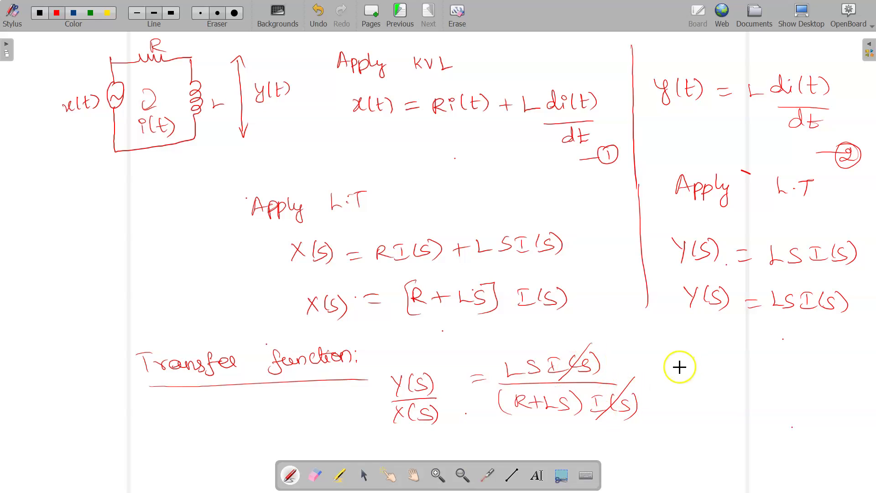
pyautogui.moveTo(675, 361); pyautogui.dragTo(689, 360)
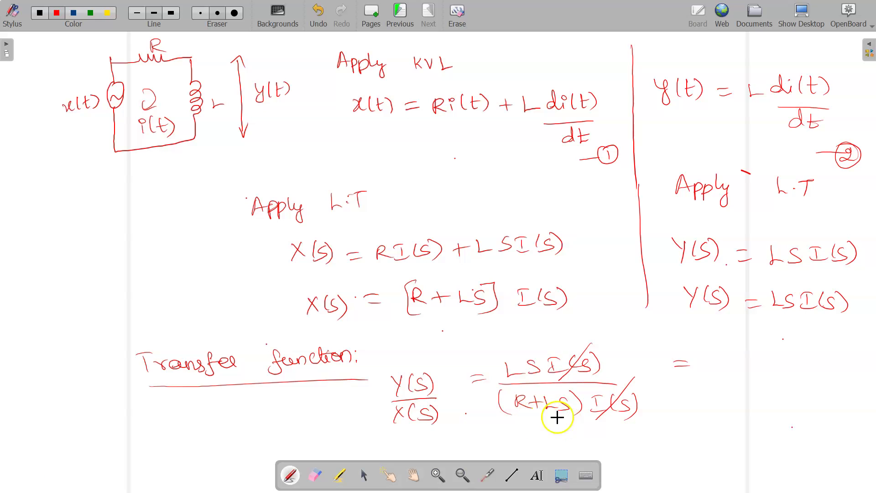
pyautogui.moveTo(723, 351)
pyautogui.mouseDown()
pyautogui.moveTo(732, 363)
pyautogui.moveTo(779, 377)
pyautogui.mouseUp()
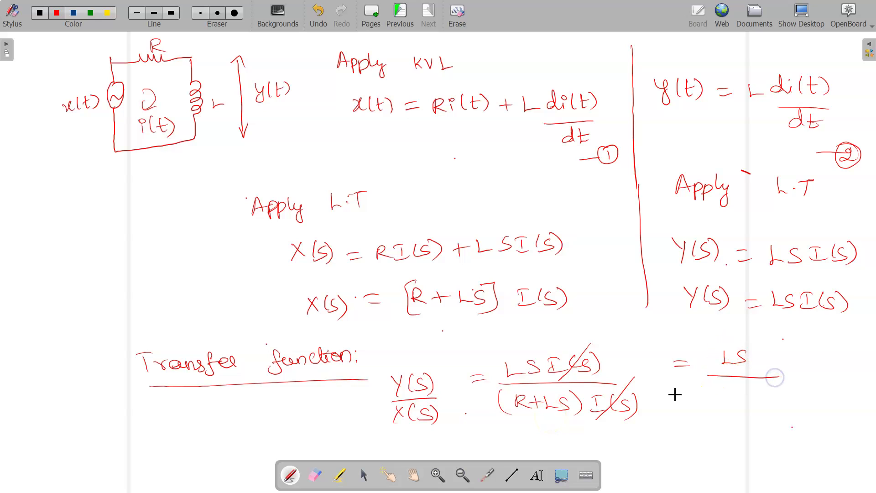
pyautogui.moveTo(698, 385)
pyautogui.mouseDown()
pyautogui.moveTo(737, 424)
pyautogui.moveTo(752, 424)
pyautogui.mouseUp()
pyautogui.moveTo(755, 404); pyautogui.dragTo(767, 402)
pyautogui.moveTo(761, 396)
pyautogui.mouseDown()
pyautogui.moveTo(760, 409)
pyautogui.moveTo(786, 402)
pyautogui.moveTo(781, 409)
pyautogui.mouseUp()
# Step: Erase the wrong stroke, complete L[R/L + S], and cancel the L's
pyautogui.click(314, 475)
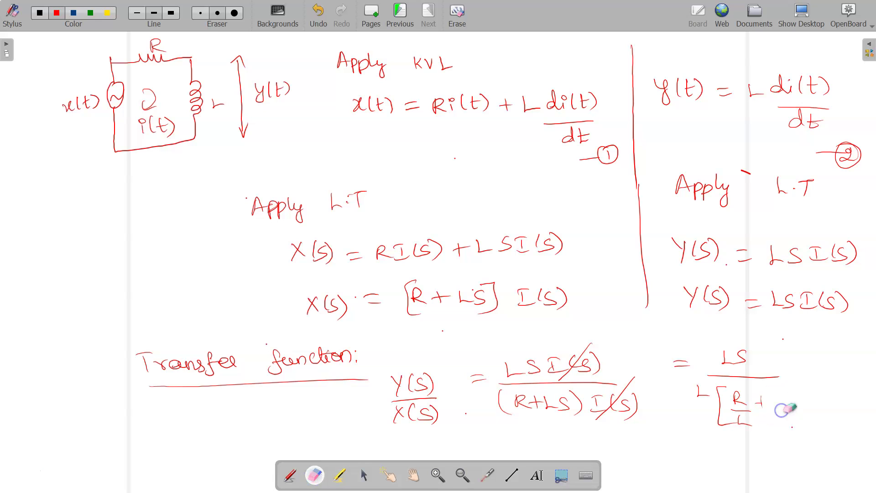
pyautogui.click(290, 474)
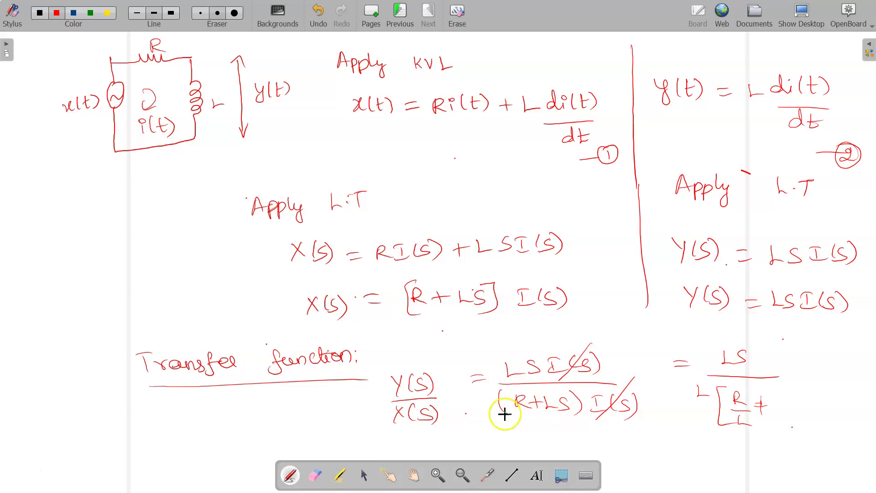
pyautogui.moveTo(526, 412); pyautogui.dragTo(526, 411)
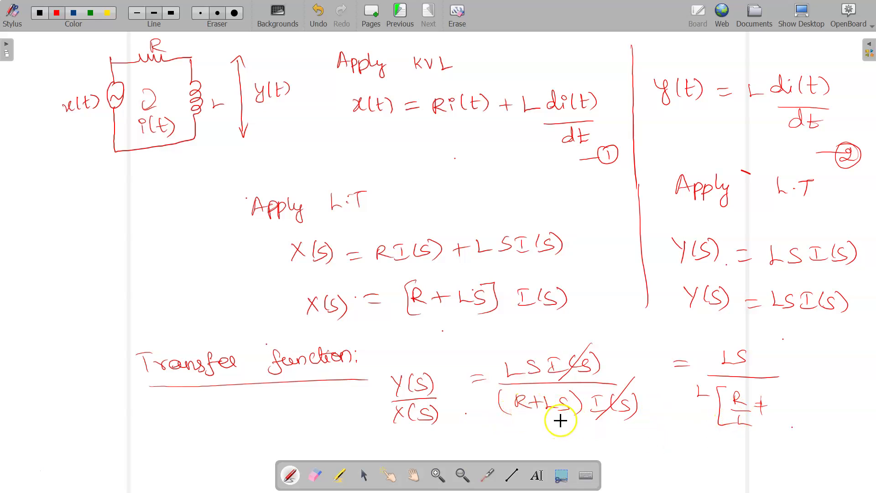
pyautogui.moveTo(781, 399); pyautogui.dragTo(768, 412)
pyautogui.moveTo(780, 391)
pyautogui.mouseDown()
pyautogui.moveTo(797, 405)
pyautogui.moveTo(779, 435)
pyautogui.mouseUp()
pyautogui.moveTo(684, 414); pyautogui.dragTo(730, 350)
# Step: Write the result = S/(S + R/L)
pyautogui.moveTo(792, 362); pyautogui.dragTo(874, 377)
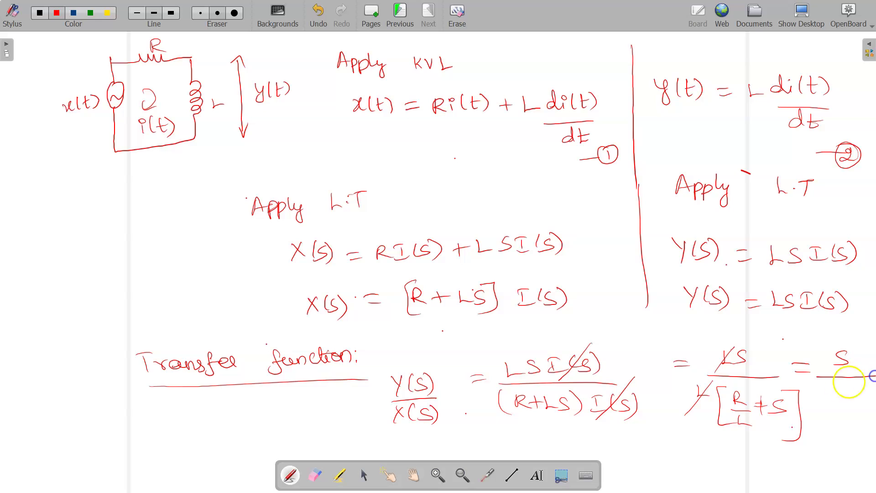
pyautogui.moveTo(845, 406); pyautogui.dragTo(866, 405)
pyautogui.moveTo(849, 413); pyautogui.dragTo(854, 426)
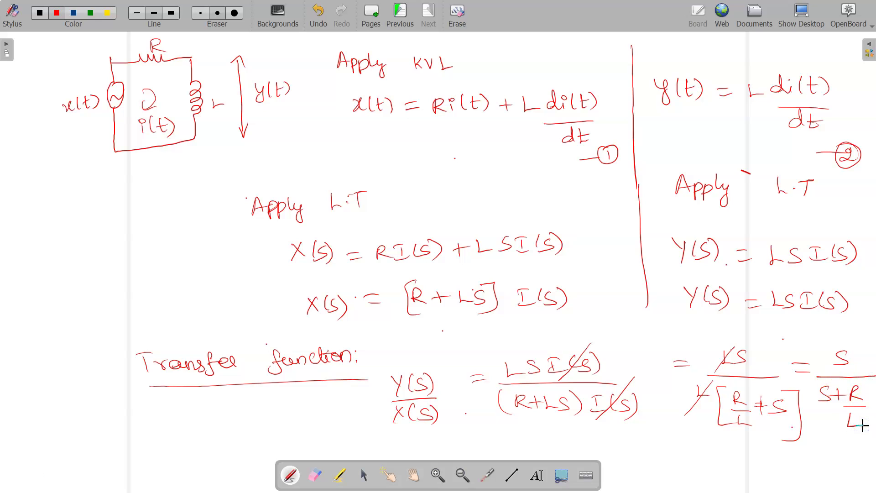